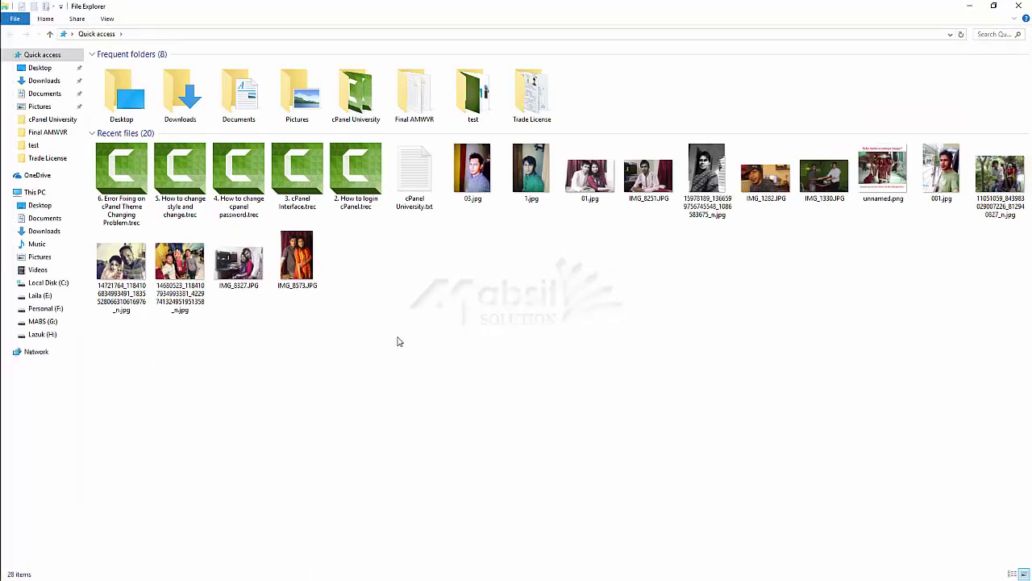
# - Look at the Desktop folder, show the folders and drives in This PC, and refresh the view
pyautogui.click(42, 205)
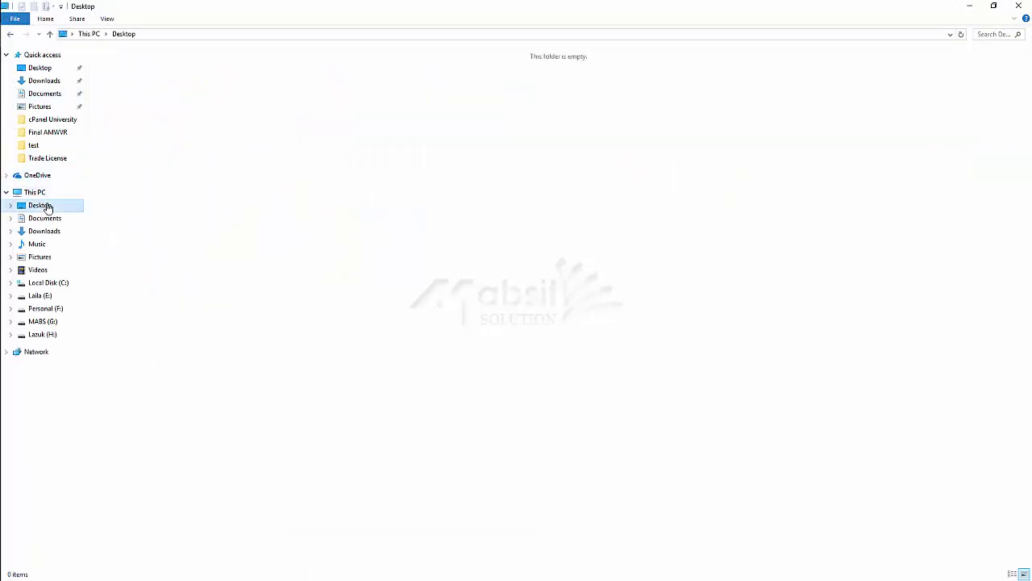
pyautogui.click(34, 193)
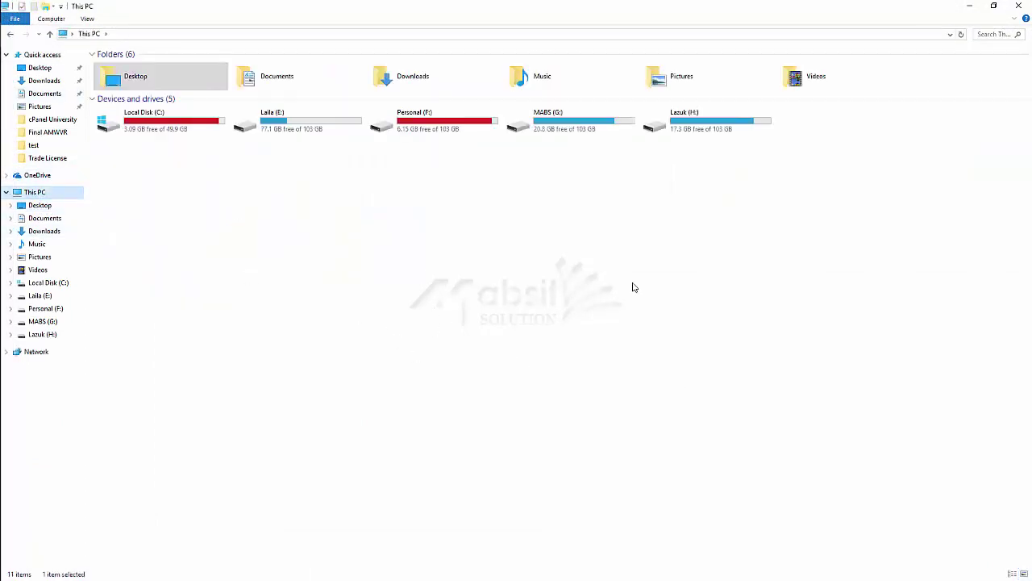
pyautogui.click(445, 203)
pyautogui.rightClick(445, 204)
pyautogui.click(486, 252)
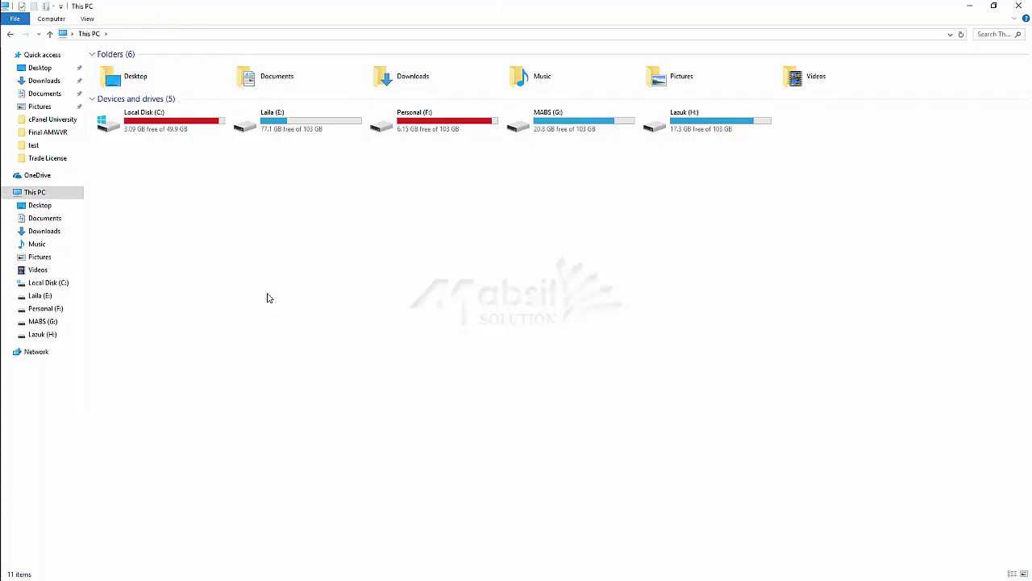
pyautogui.rightClick(268, 298)
pyautogui.click(303, 337)
# - Launch Command Prompt, move its window nearer the middle of the screen, and try to run the command "cd: c"
pyautogui.press('super')
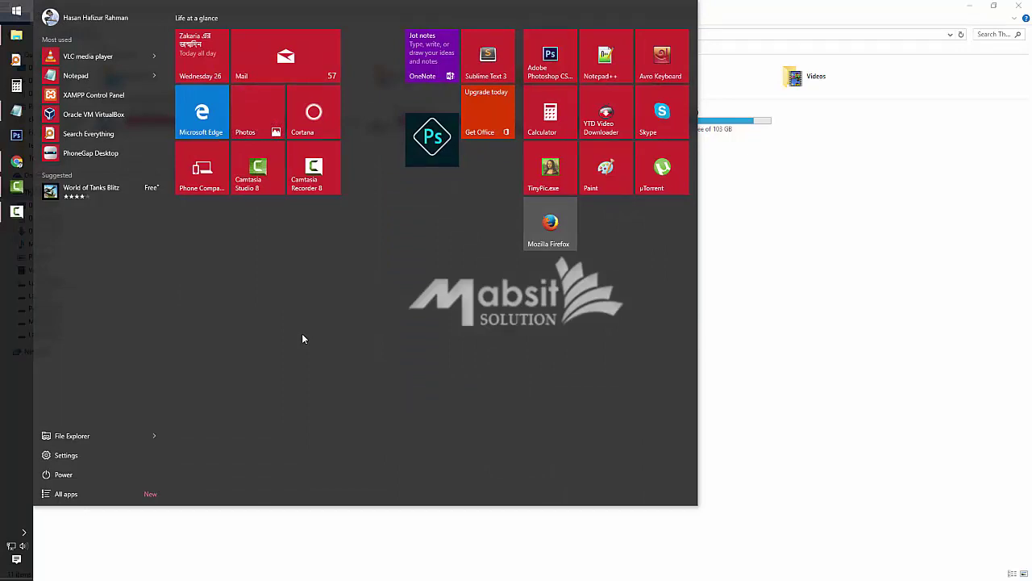
pyautogui.click(729, 316)
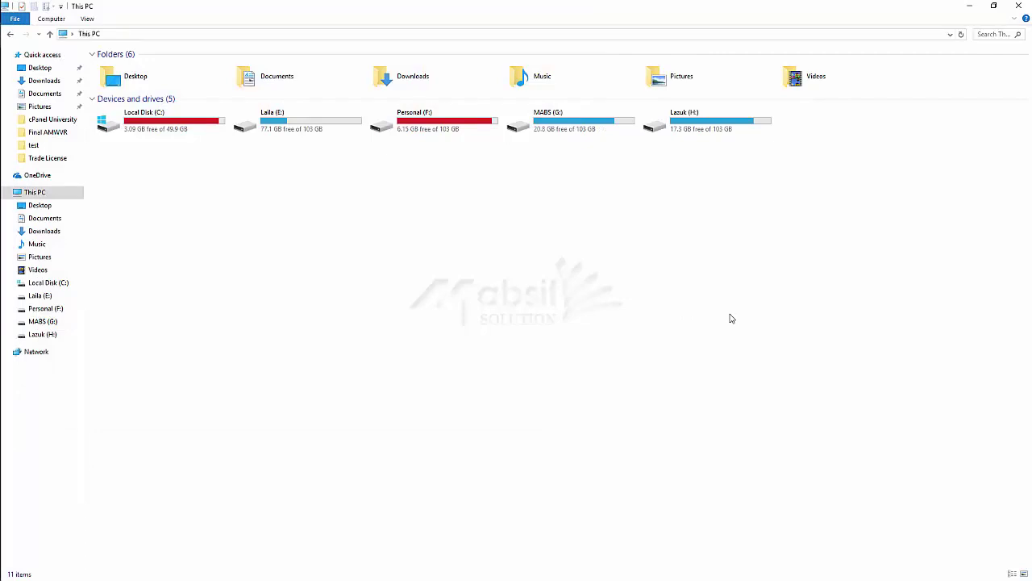
pyautogui.press('super')
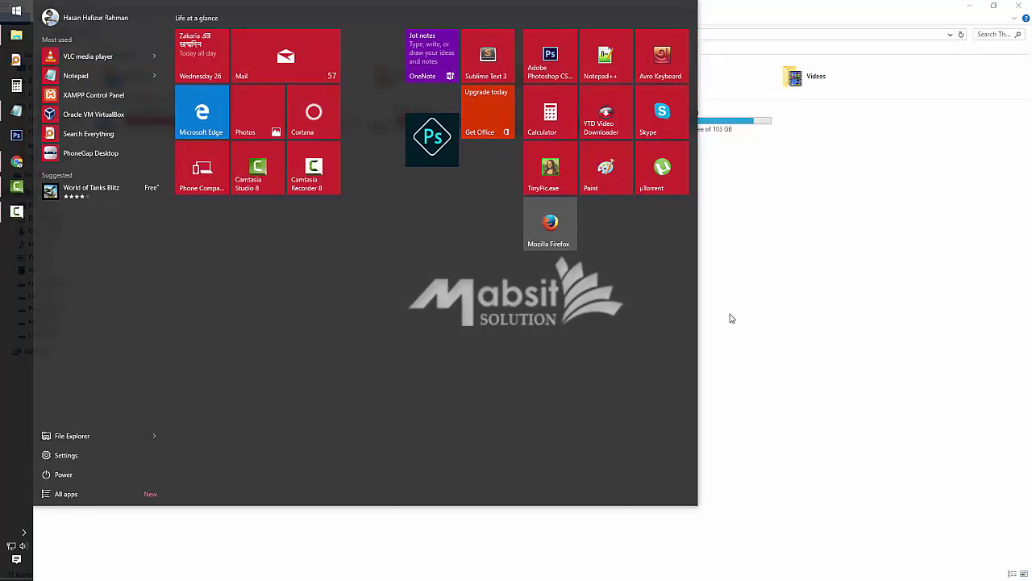
pyautogui.write('cmd')
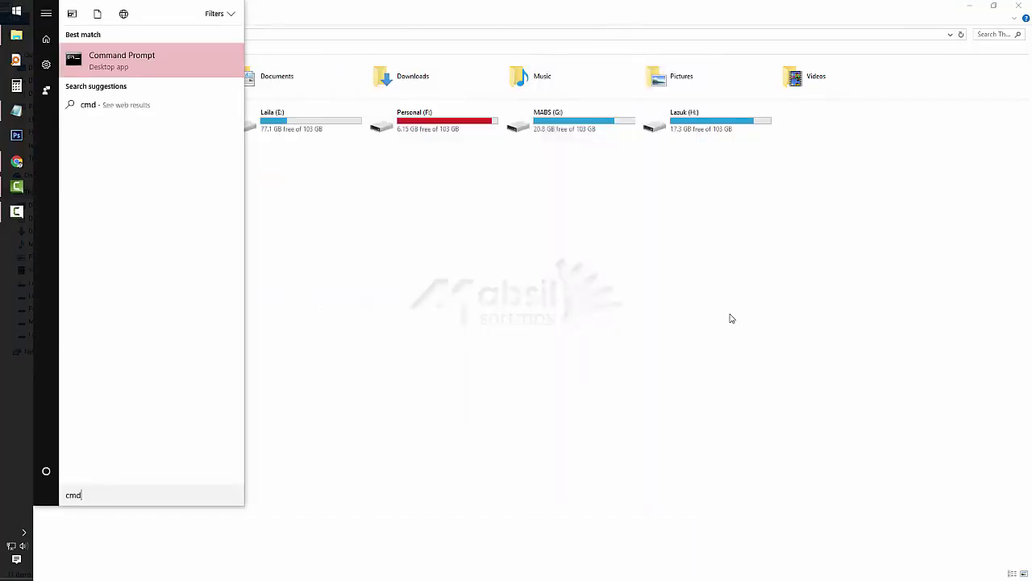
pyautogui.press('Return')
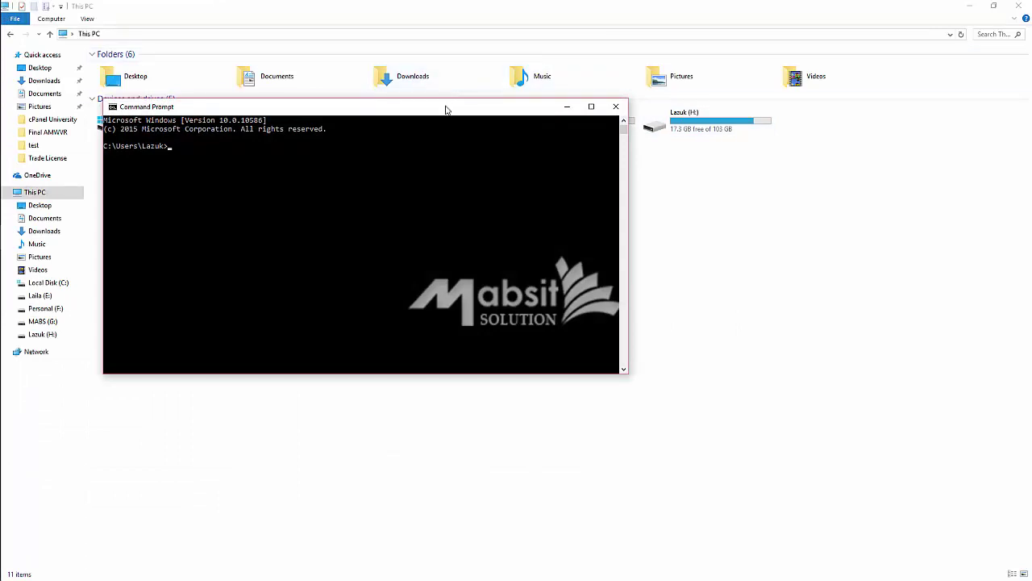
pyautogui.moveTo(446, 109); pyautogui.dragTo(587, 194)
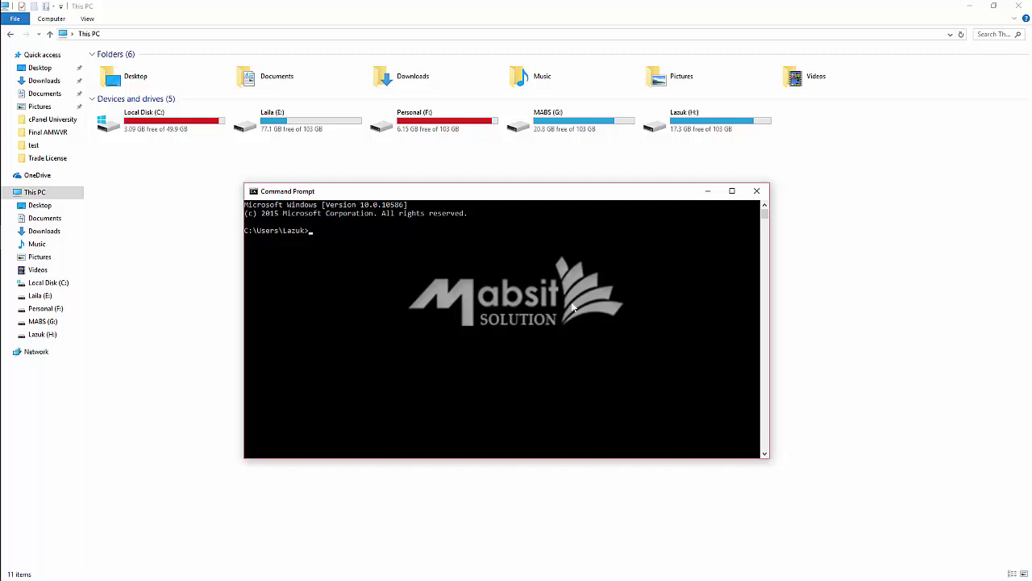
pyautogui.write('cd: c')
pyautogui.press('Return')
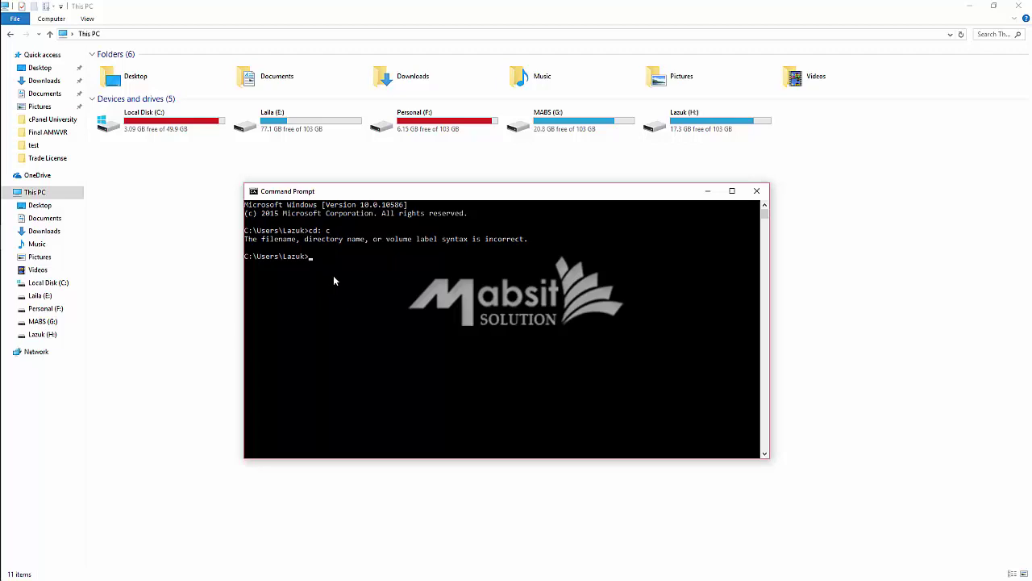
# - Enter random characters at the command prompt, erase some of them, and close Command Prompt
pyautogui.write('ashdaksjhdKASHDKjhsadkjaH')
pyautogui.press('BackSpace')
pyautogui.press('BackSpace')
pyautogui.press('BackSpace')
pyautogui.press('BackSpace')
pyautogui.press('BackSpace')
pyautogui.press('BackSpace')
pyautogui.press('BackSpace')
pyautogui.press('BackSpace')
pyautogui.press('BackSpace')
pyautogui.press('BackSpace')
pyautogui.press('BackSpace')
pyautogui.press('BackSpace')
pyautogui.press('BackSpace')
pyautogui.press('BackSpace')
pyautogui.press('BackSpace')
pyautogui.click(757, 194)
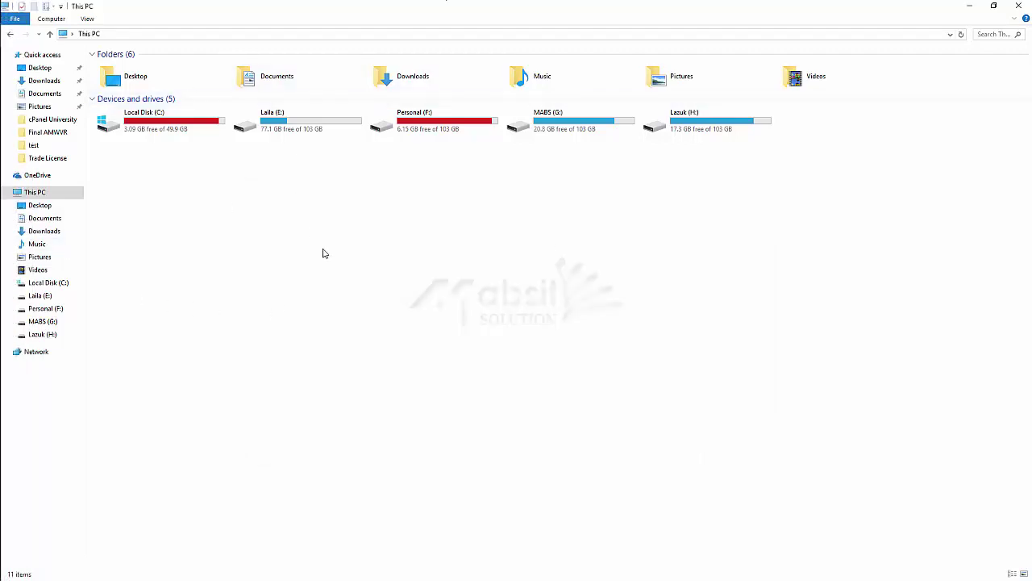
# - Reopen Command Prompt and reposition its window over File Explorer
pyautogui.press('super')
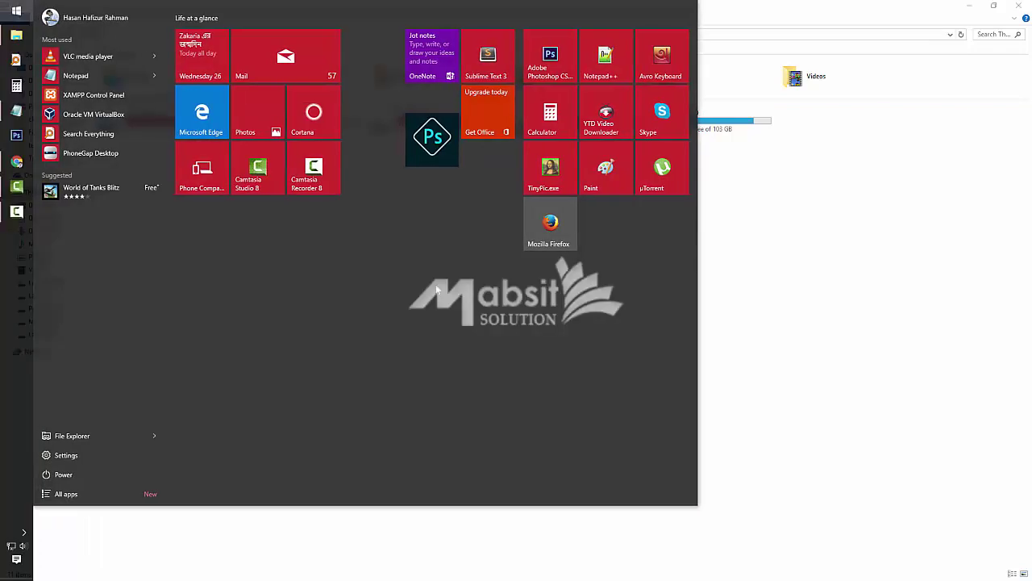
pyautogui.write('CMD')
pyautogui.press('Return')
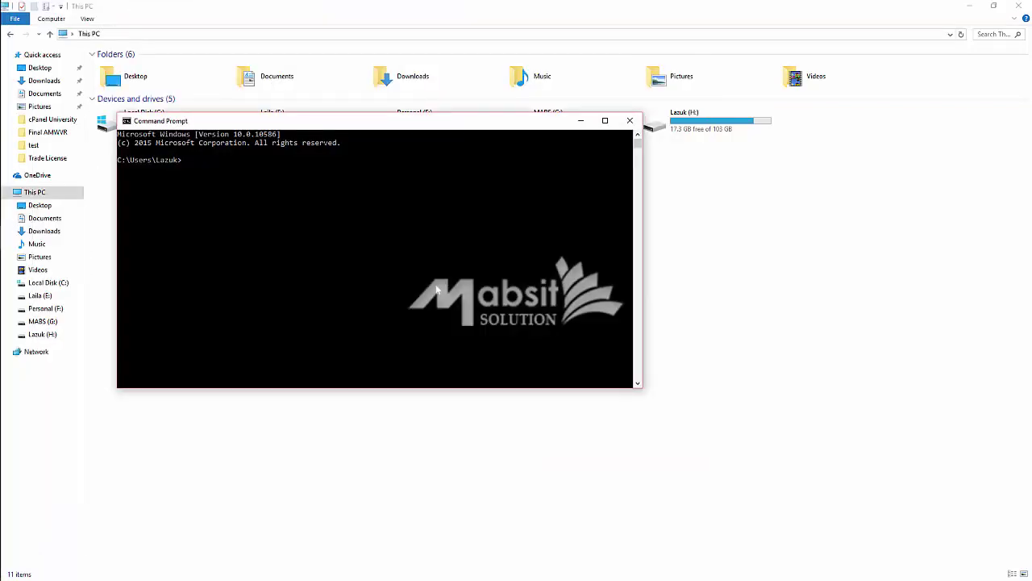
pyautogui.moveTo(411, 122); pyautogui.dragTo(523, 181)
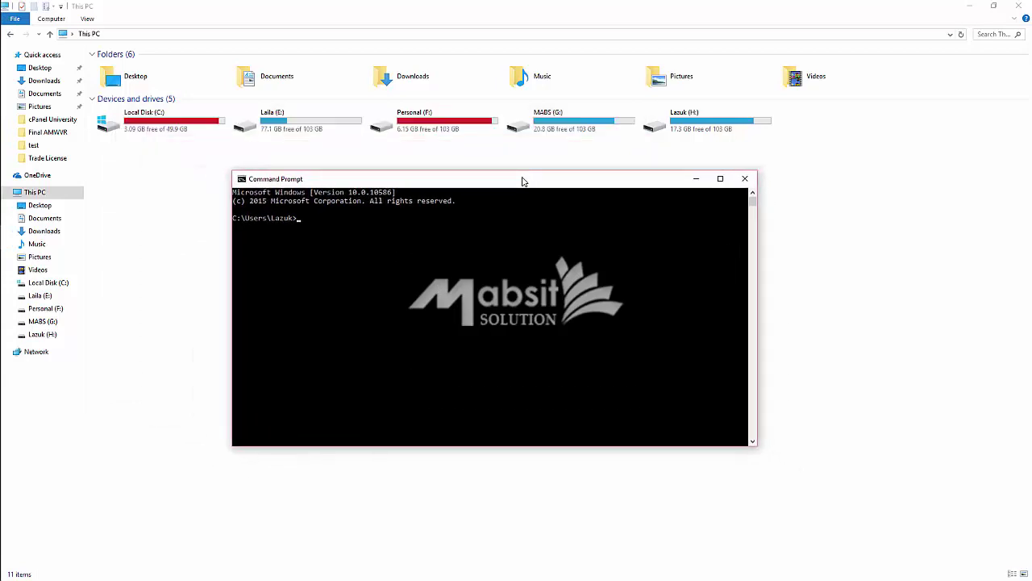
# - Close File Explorer and Command Prompt, and view the cPanel main page before returning to the cPanel File Manager
pyautogui.click(1017, 9)
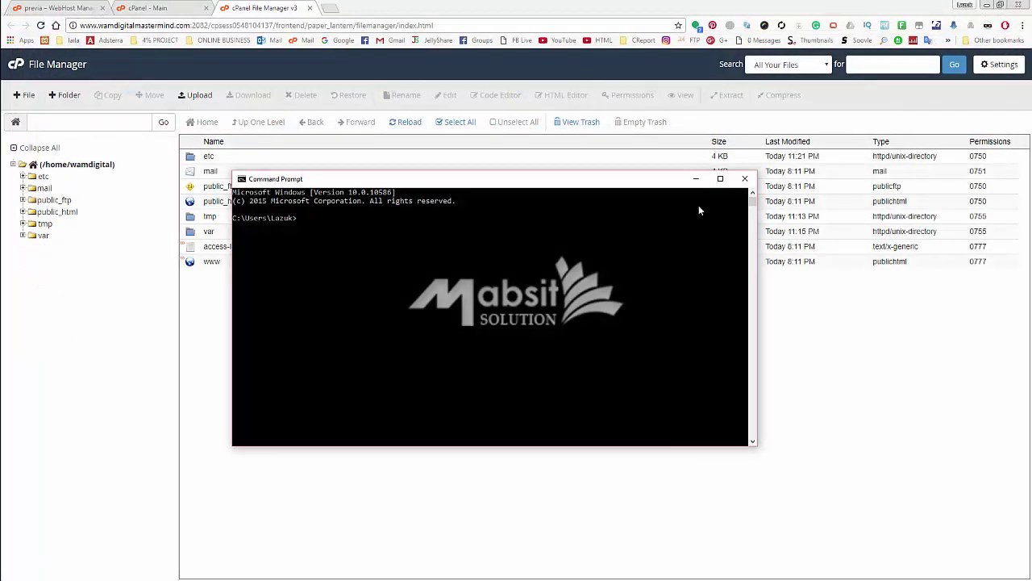
pyautogui.click(743, 179)
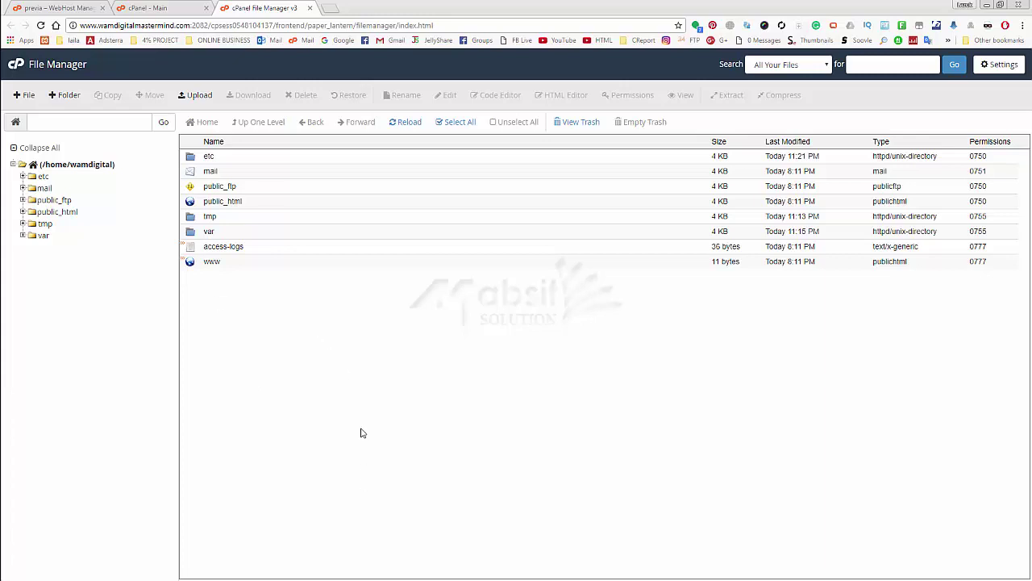
pyautogui.click(157, 7)
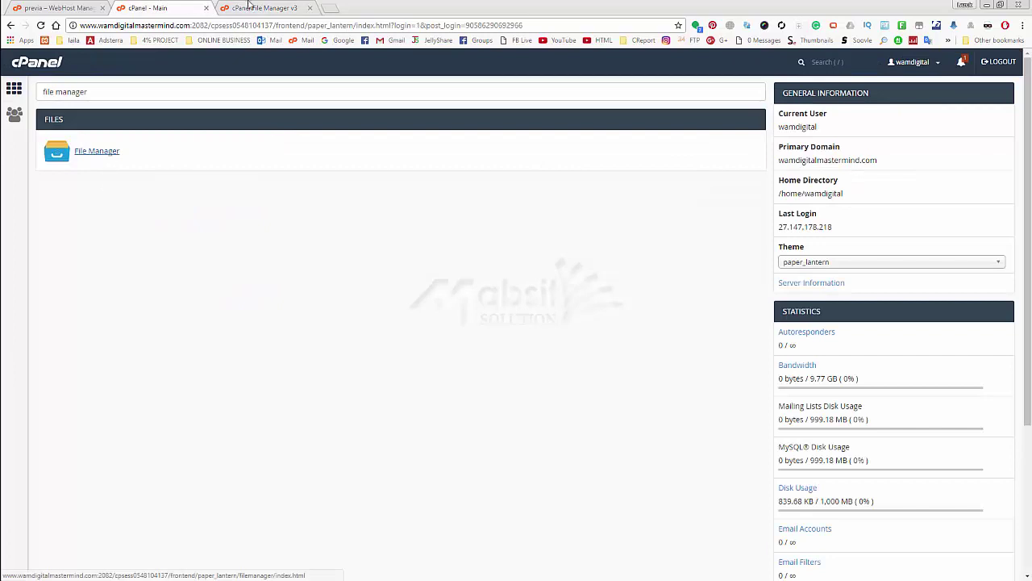
pyautogui.click(250, 7)
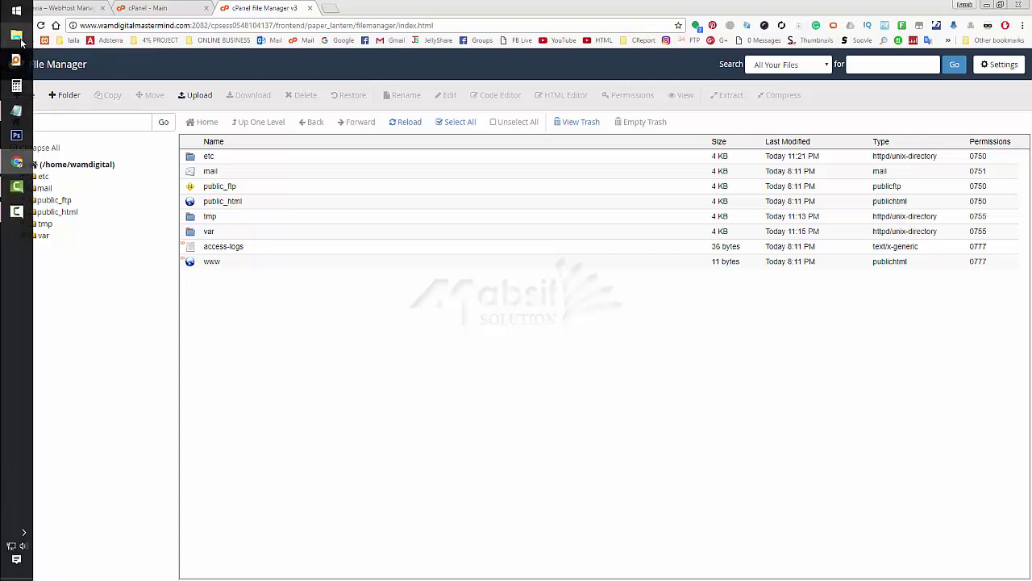
# - Switch to File Explorer, create a folder named WAMDIGITAL on Local Disk (C:), and open it
pyautogui.click(13, 80)
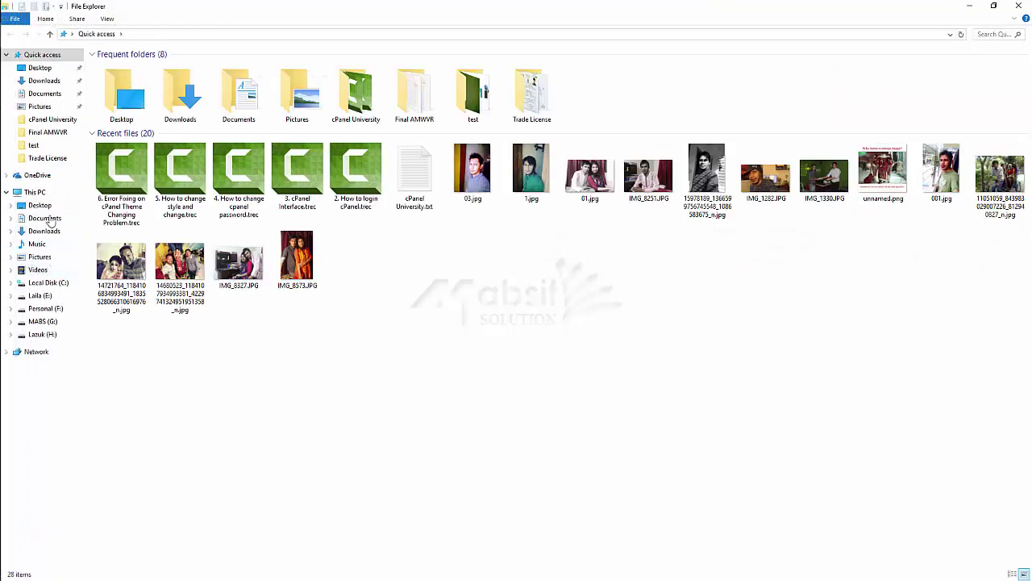
pyautogui.click(38, 194)
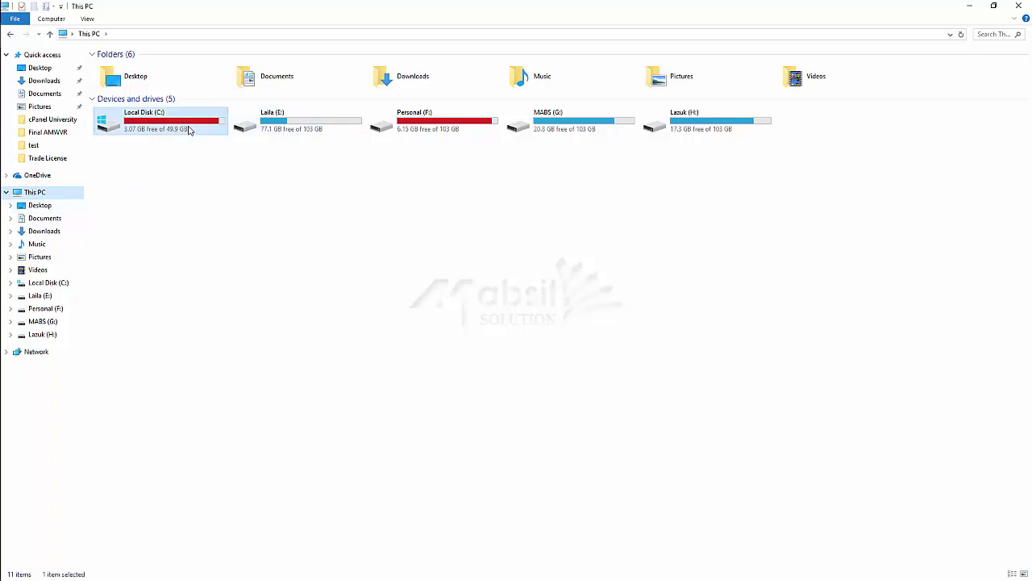
pyautogui.doubleClick(186, 129)
pyautogui.rightClick(234, 278)
pyautogui.moveTo(295, 410)
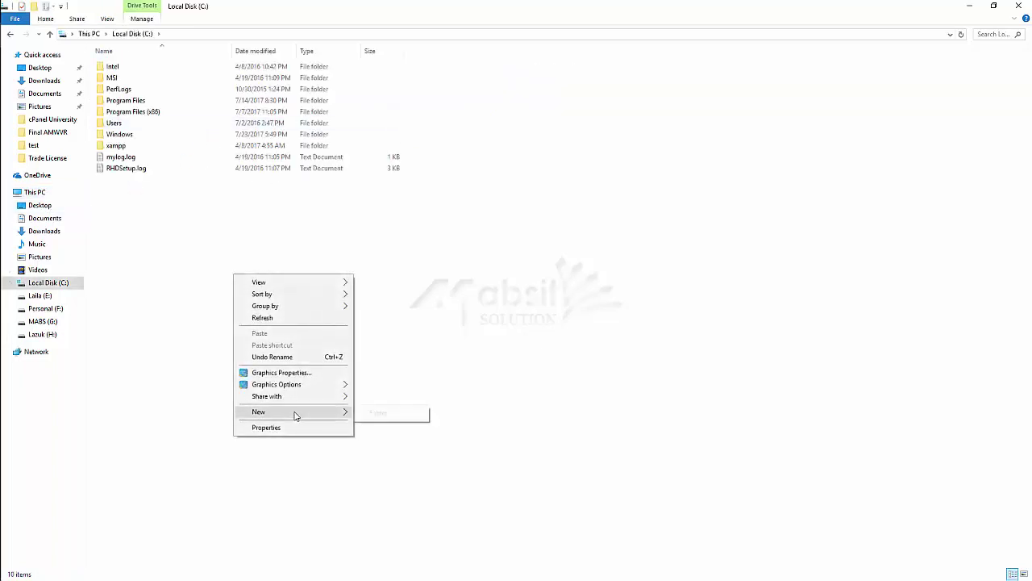
pyautogui.click(376, 414)
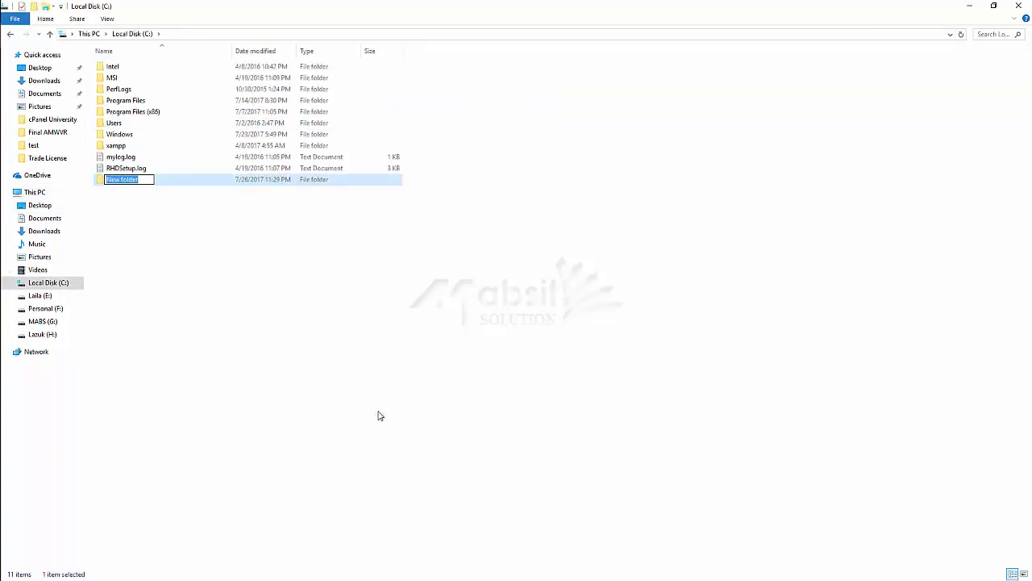
pyautogui.write('WAMDIGITAL')
pyautogui.press('Return')
pyautogui.press('Return')
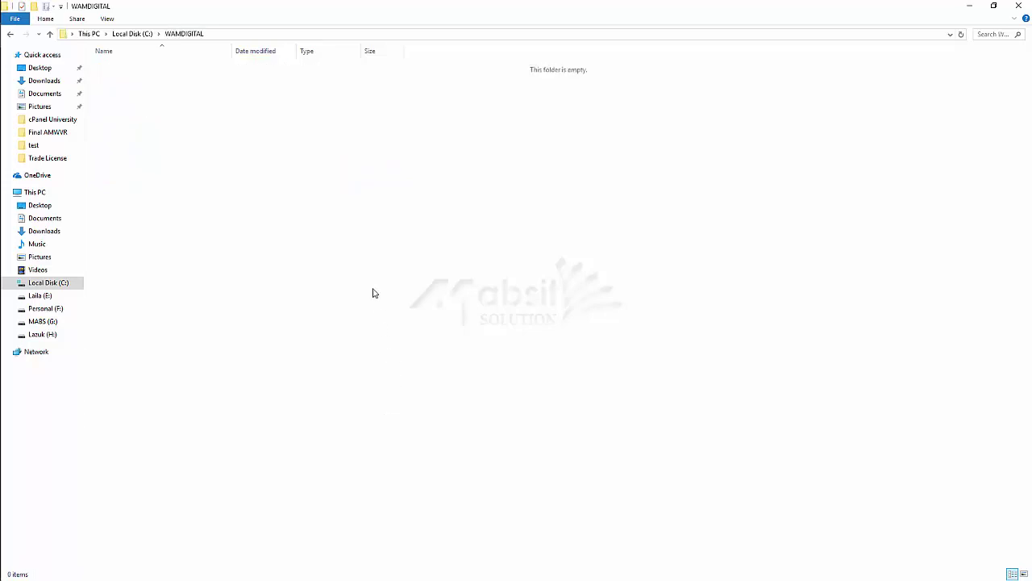
# - Refresh the WAMDIGITAL folder and compare it with the cPanel File Manager in Chrome, returning to File Explorer
pyautogui.rightClick(372, 292)
pyautogui.click(404, 333)
pyautogui.moveTo(2, 139)
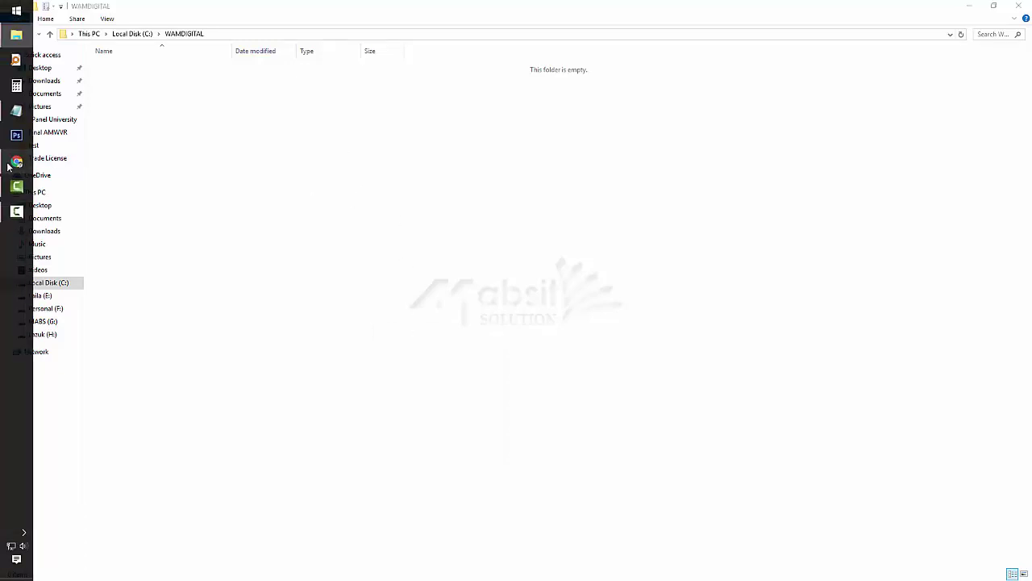
pyautogui.click(16, 161)
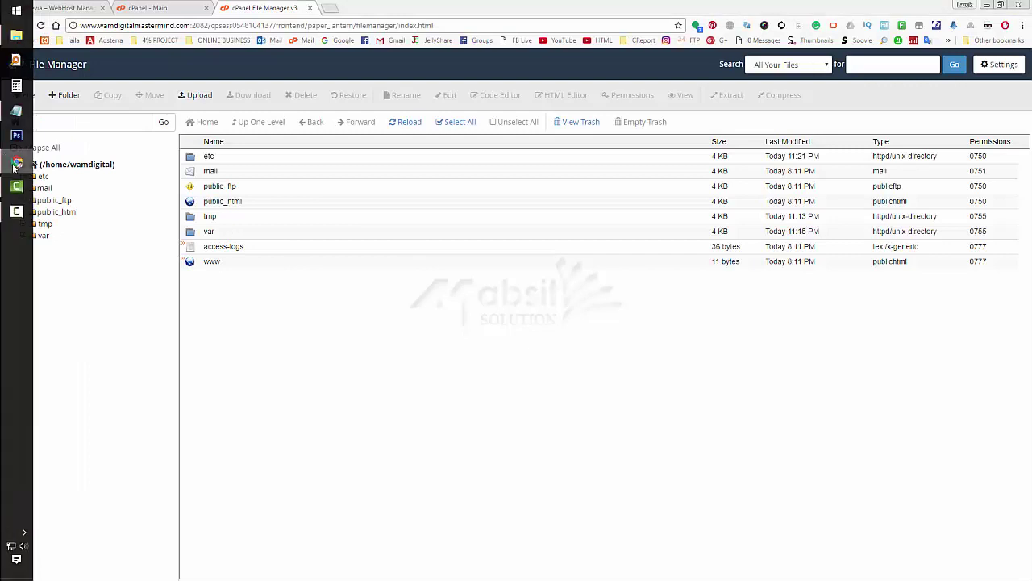
pyautogui.click(16, 161)
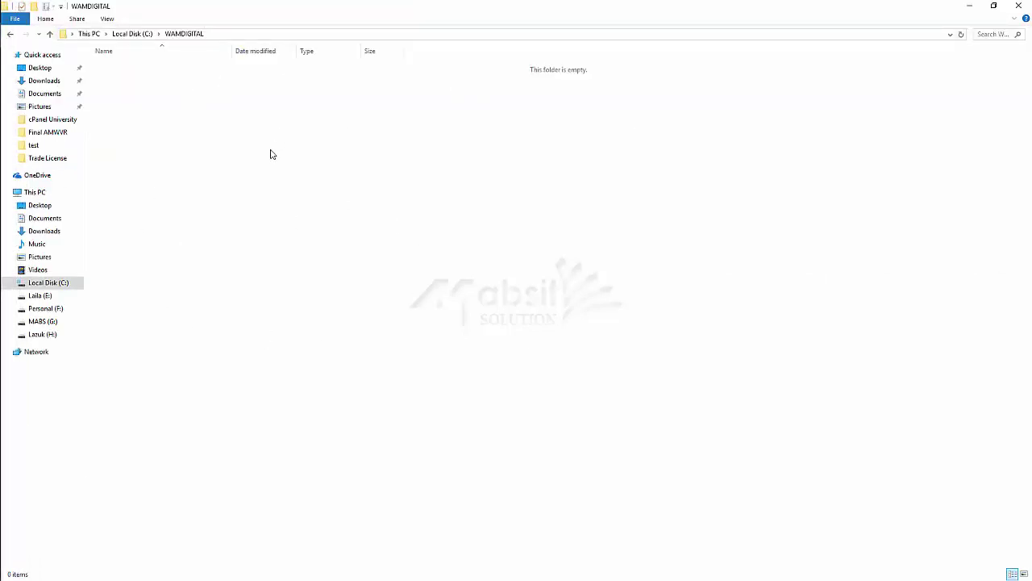
# - Delete the WAMDIGITAL folder from Local Disk (C:)
pyautogui.click(132, 33)
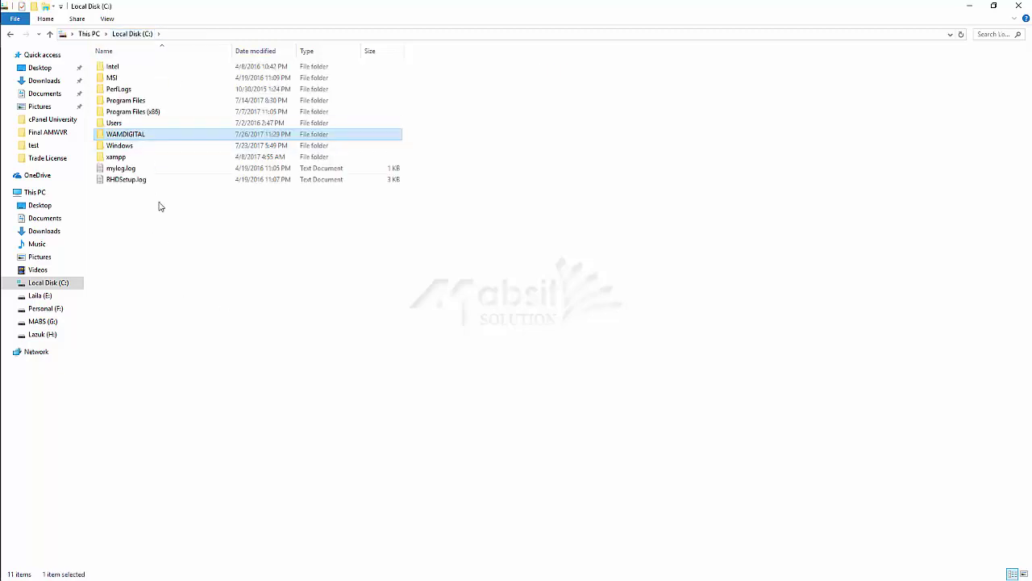
pyautogui.press('Delete')
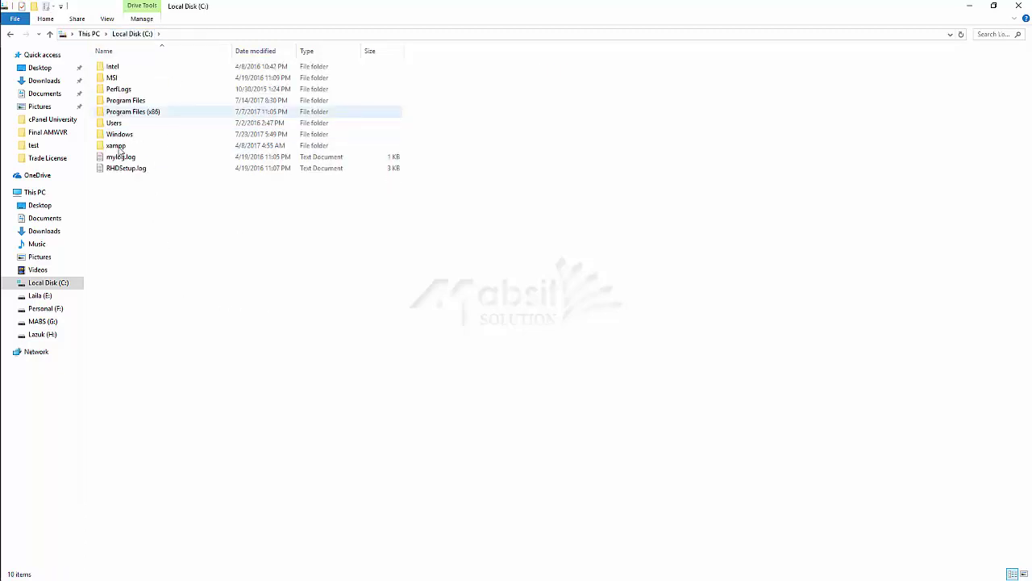
# - Switch to the cPanel File Manager in Chrome, view the etc folder's contents, and return to the home directory
pyautogui.click(14, 161)
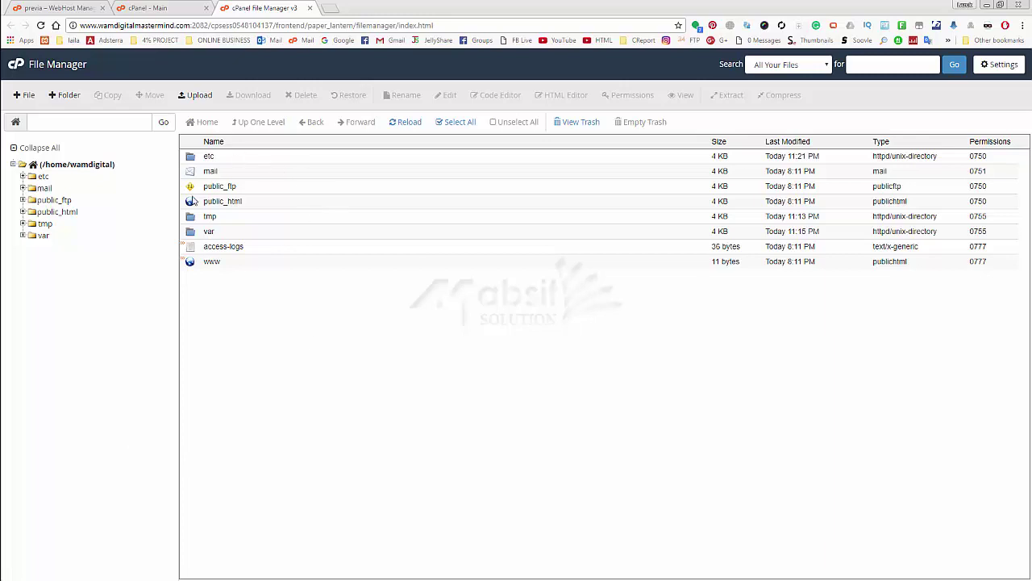
pyautogui.click(43, 177)
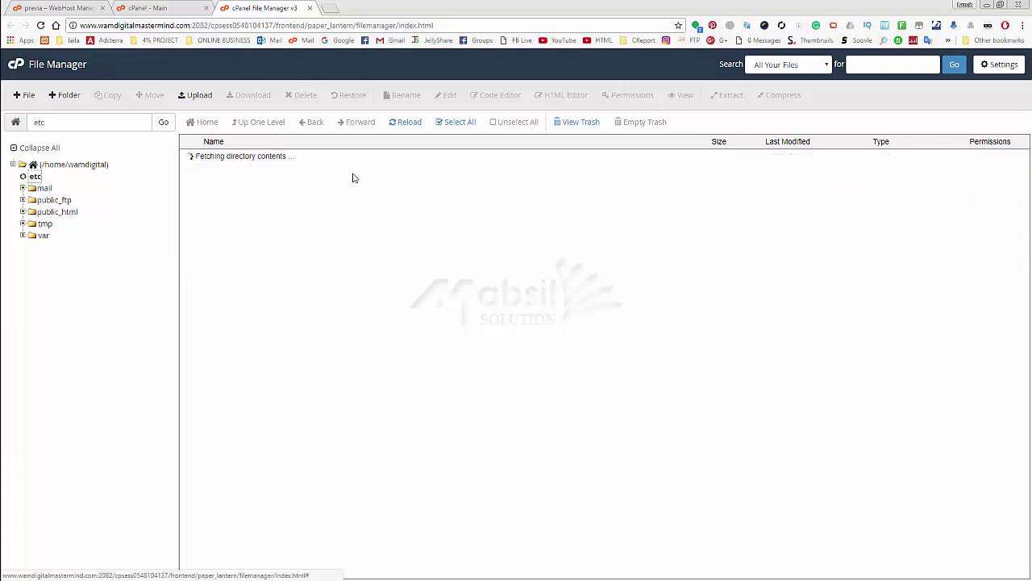
pyautogui.click(23, 176)
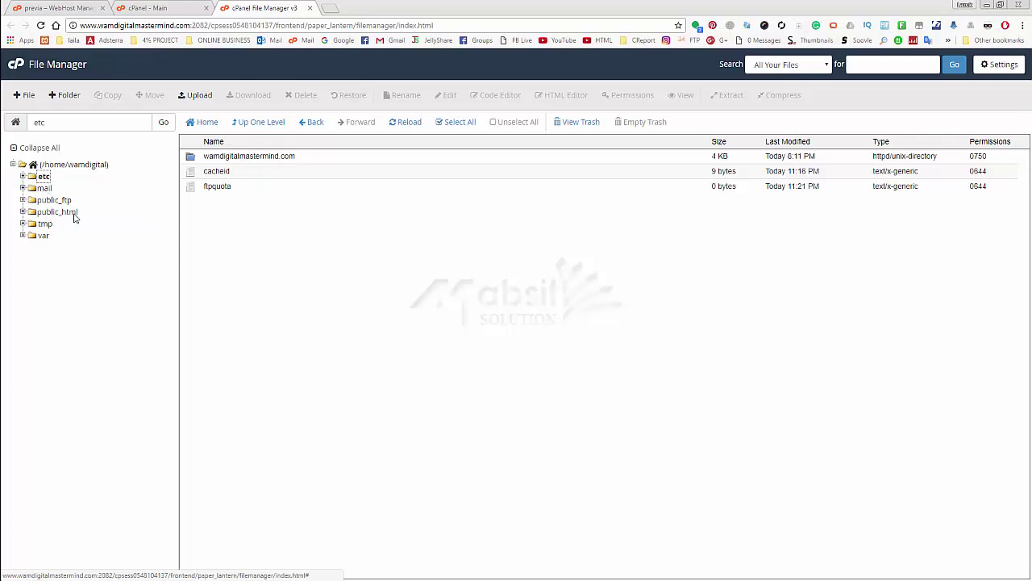
pyautogui.click(65, 165)
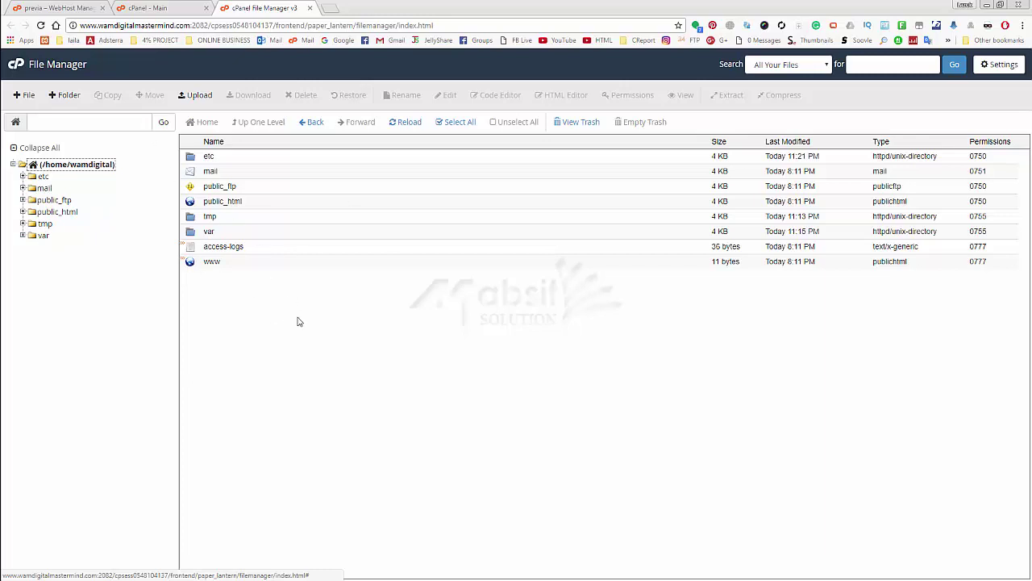
# - Point out the www and public_html entries in the home directory and open the public_html folder
pyautogui.click(194, 266)
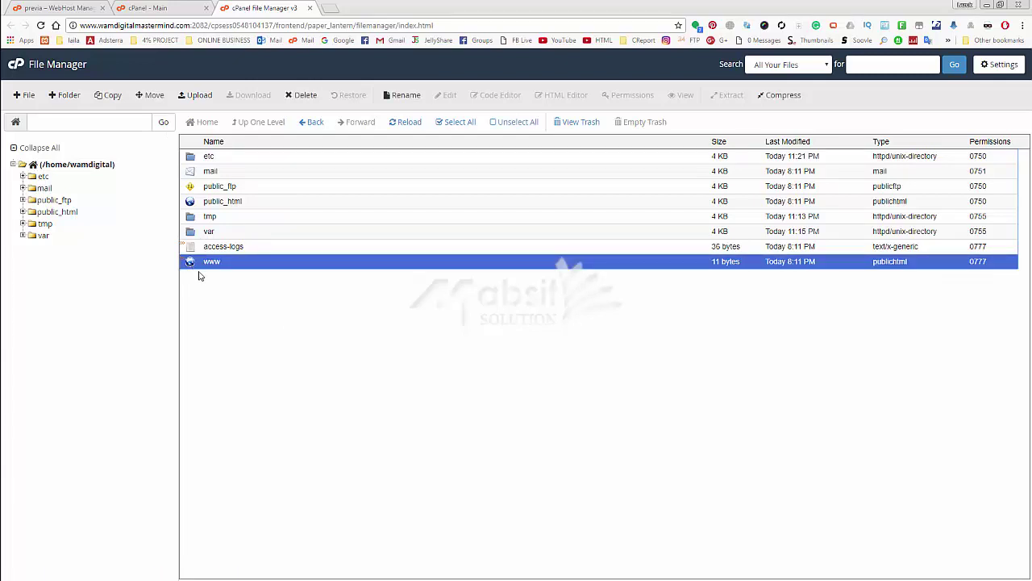
pyautogui.click(199, 204)
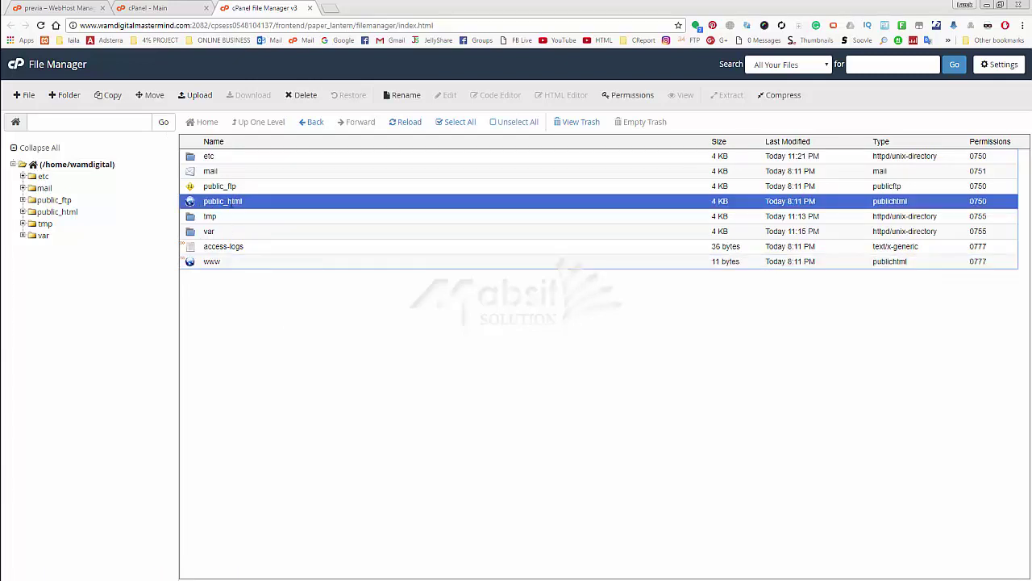
pyautogui.doubleClick(192, 207)
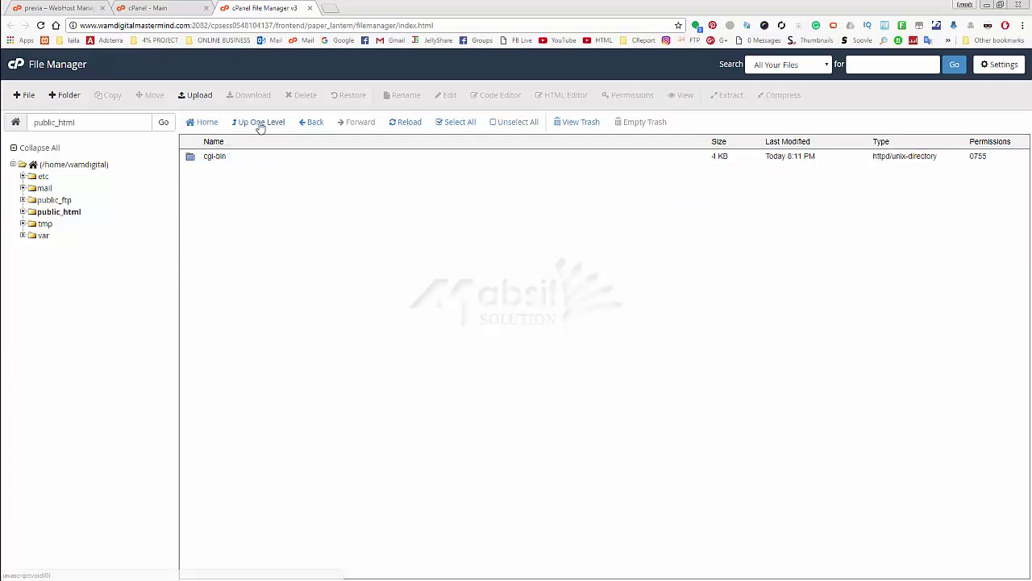
# - Return to the home directory, view the www folder's contents, and go back up to the home directory
pyautogui.click(259, 123)
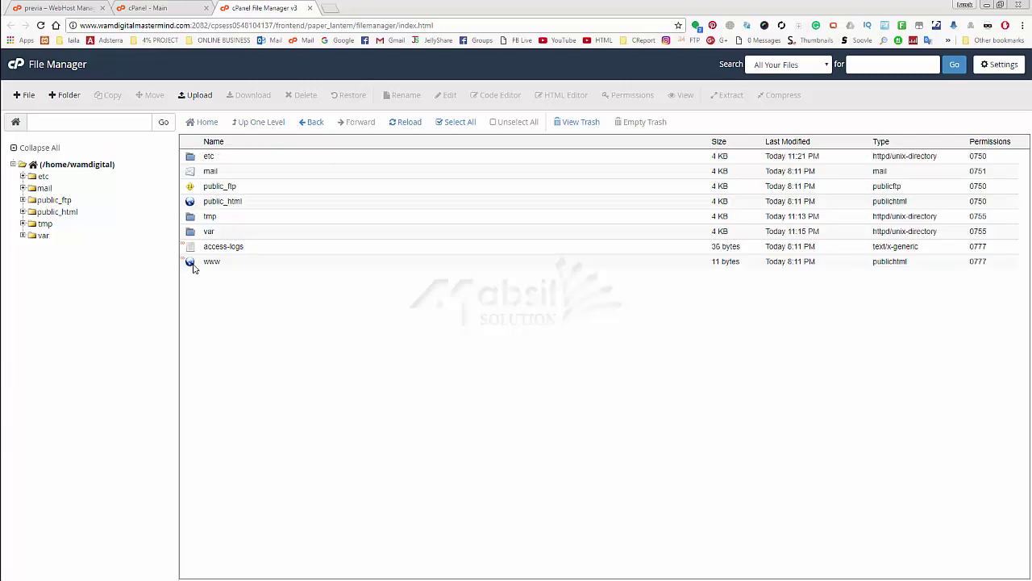
pyautogui.doubleClick(191, 263)
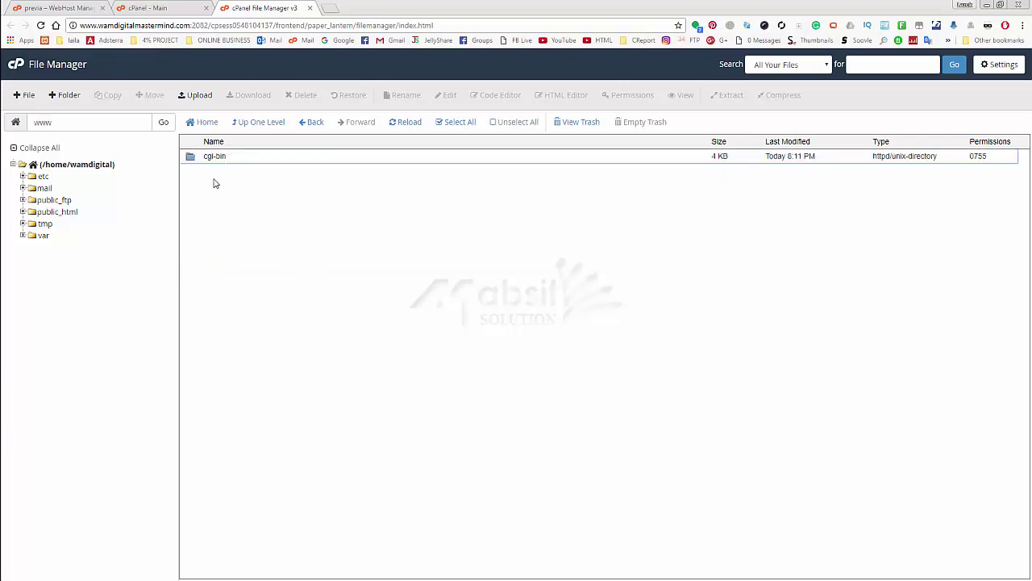
pyautogui.click(255, 123)
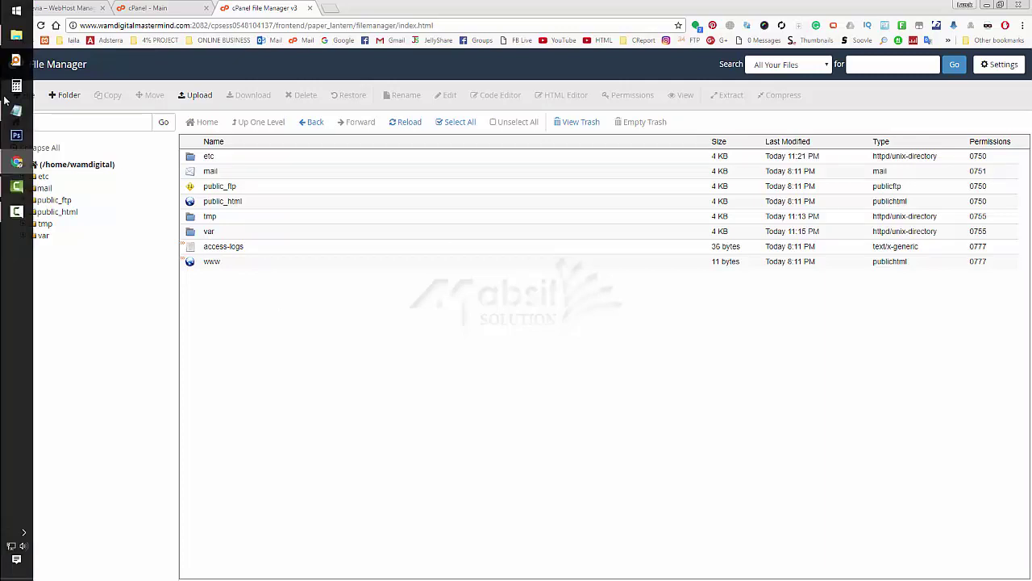
# - Switch to File Explorer and examine the folders and files on Local Disk (C:) for comparison with the cPanel home directory
pyautogui.click(17, 10)
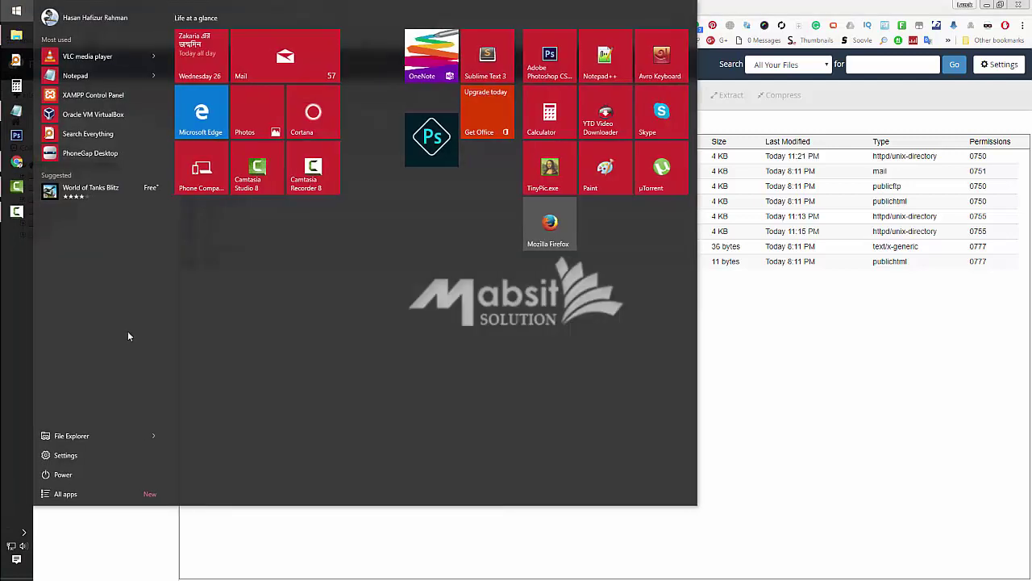
pyautogui.click(105, 436)
pyautogui.click(39, 192)
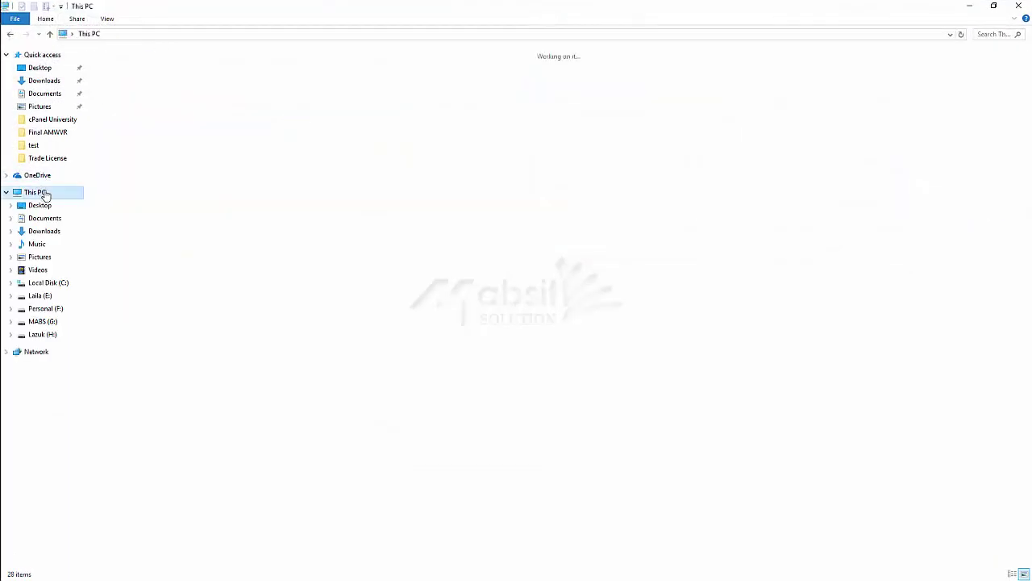
pyautogui.doubleClick(156, 184)
pyautogui.moveTo(159, 290); pyautogui.dragTo(291, 56)
pyautogui.click(318, 237)
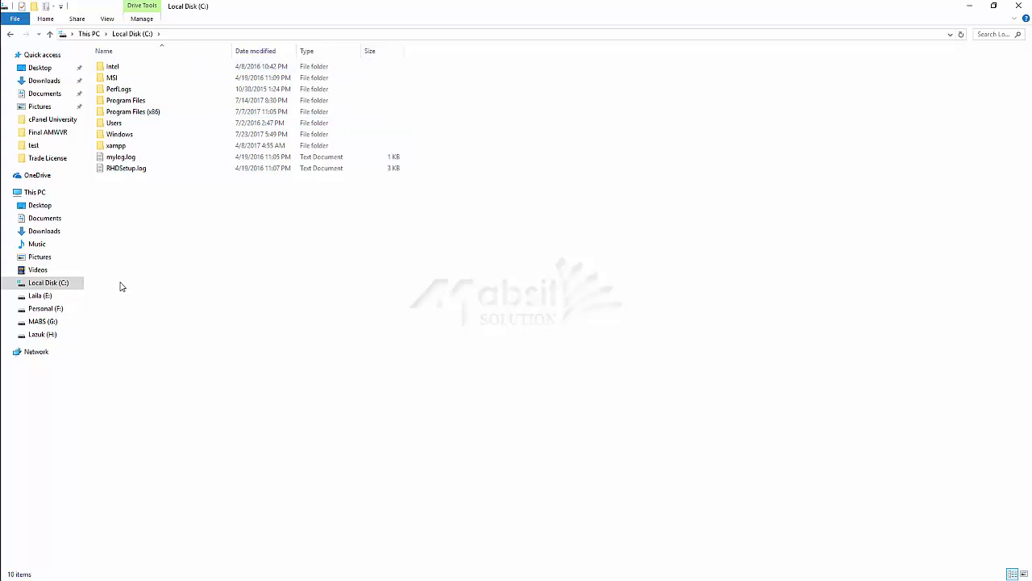
pyautogui.click(69, 283)
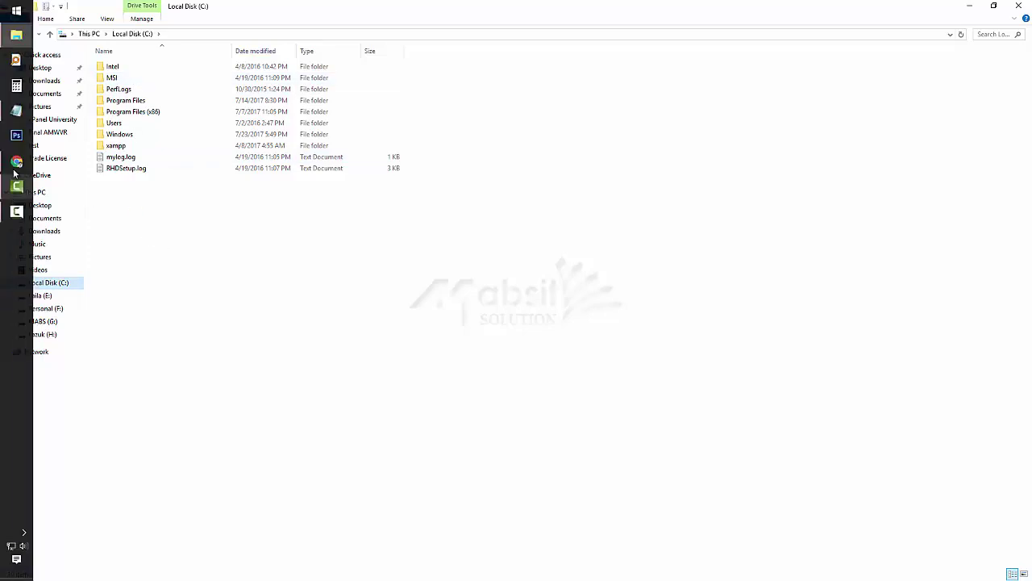
pyautogui.click(16, 164)
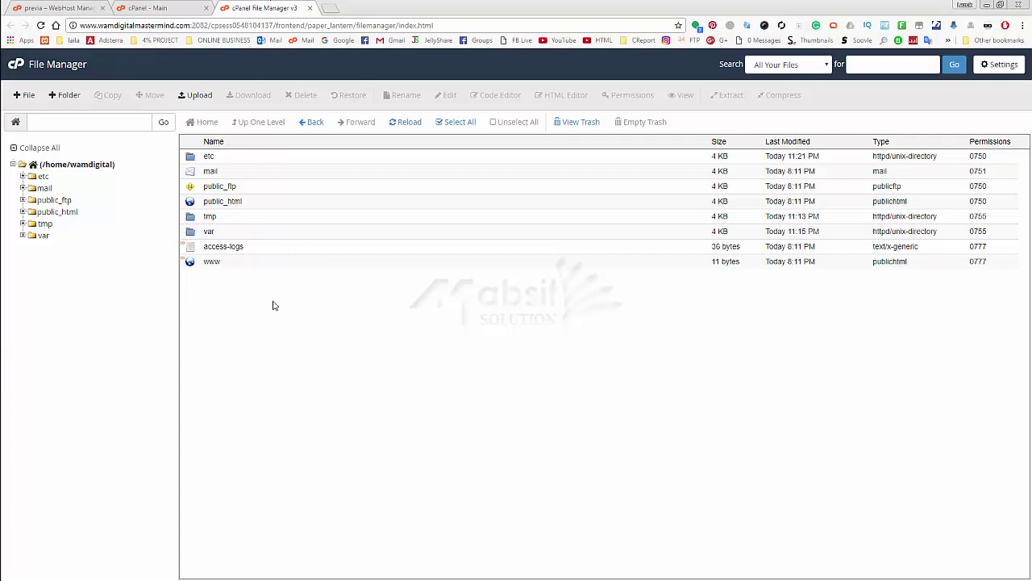
pyautogui.doubleClick(211, 201)
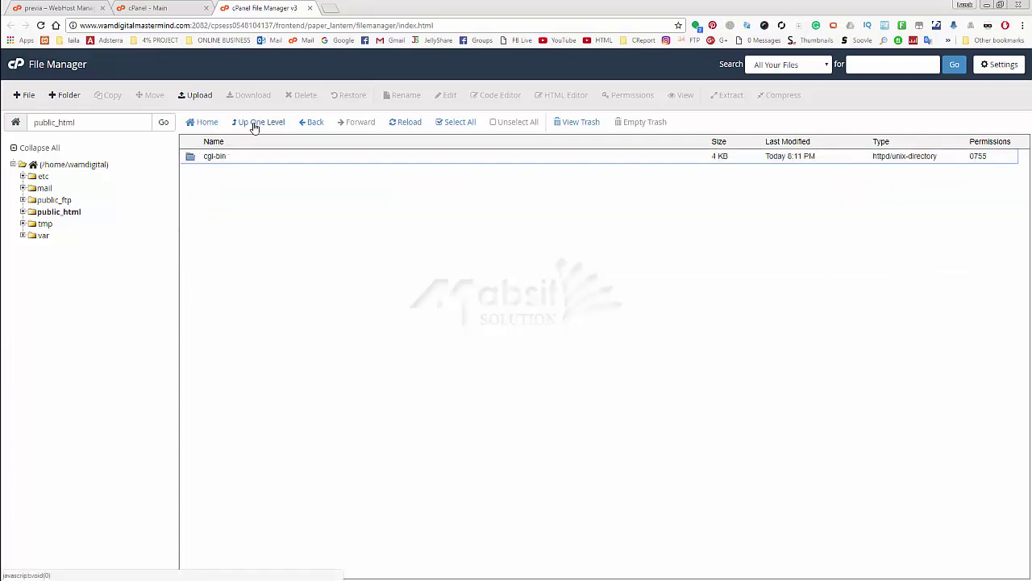
pyautogui.click(255, 123)
pyautogui.doubleClick(194, 262)
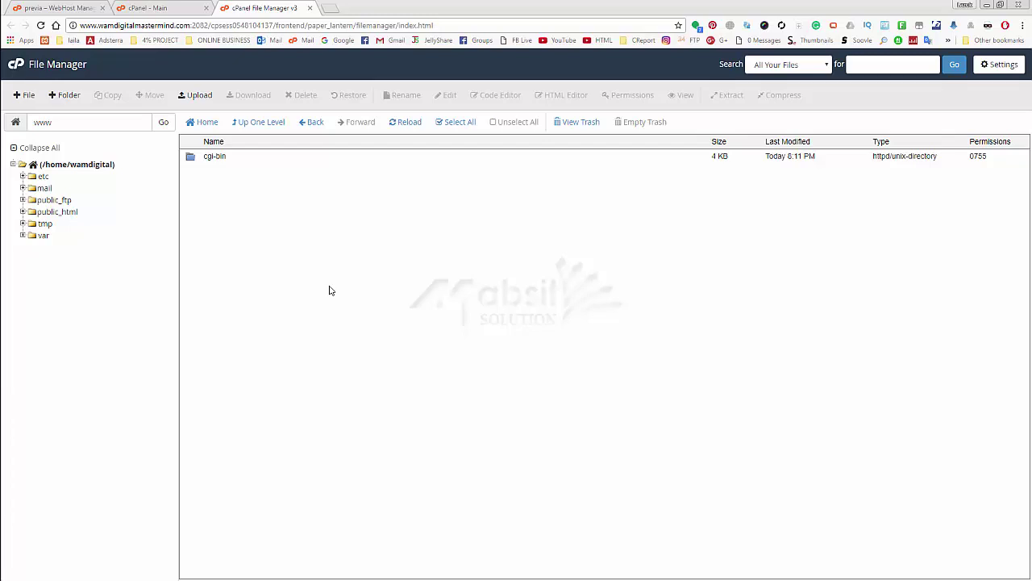
pyautogui.click(186, 5)
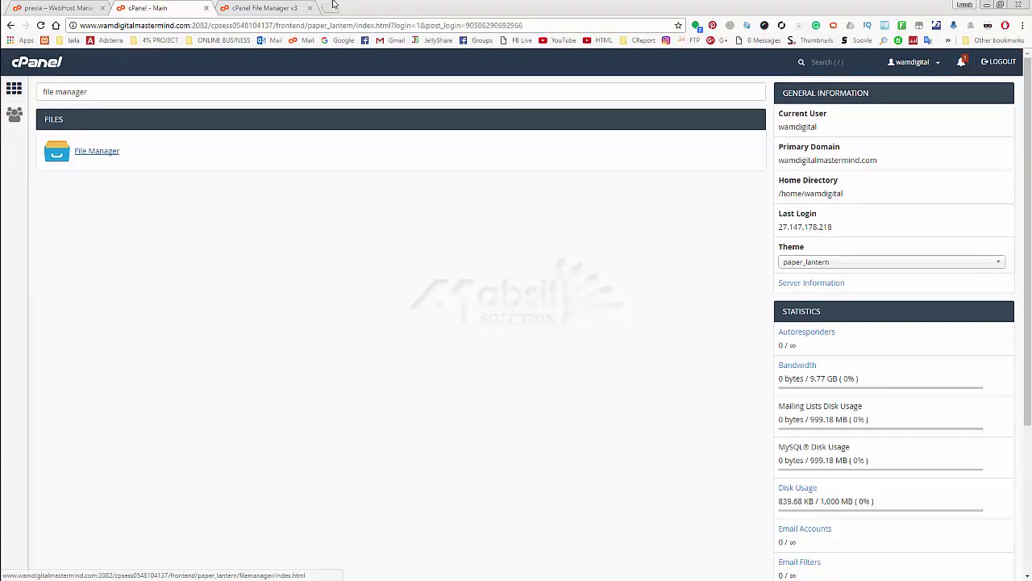
pyautogui.click(290, 7)
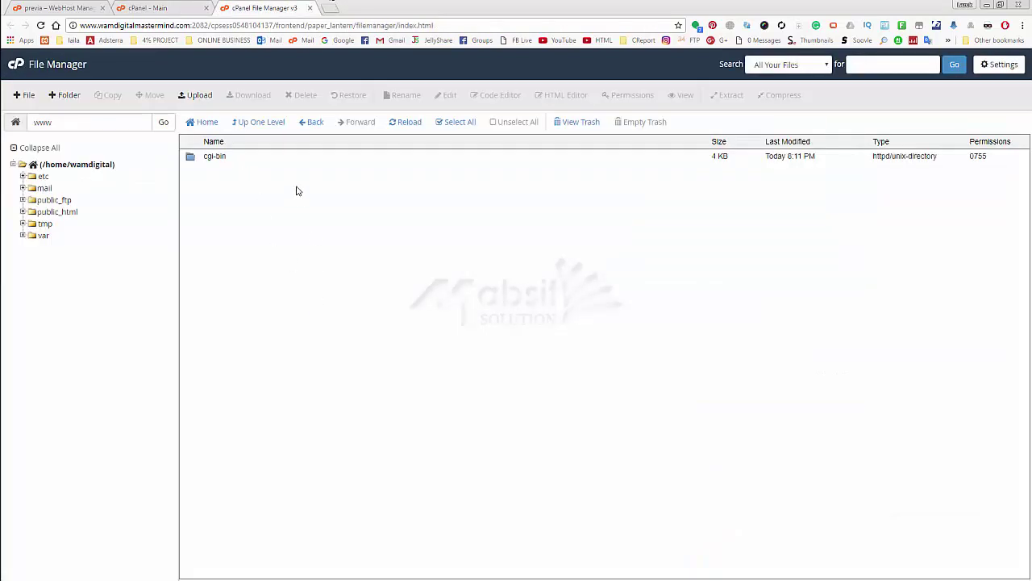